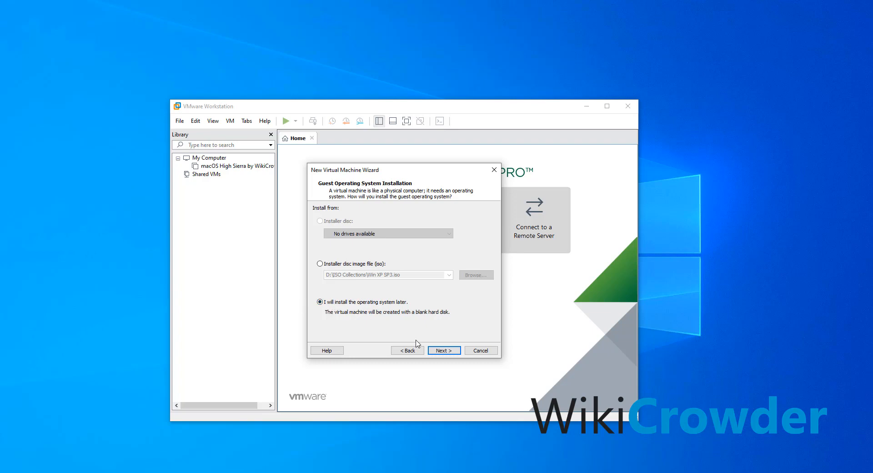
# Set the guest operating system to Apple Mac OS X, version macOS 10.12.
pyautogui.click(443, 351)
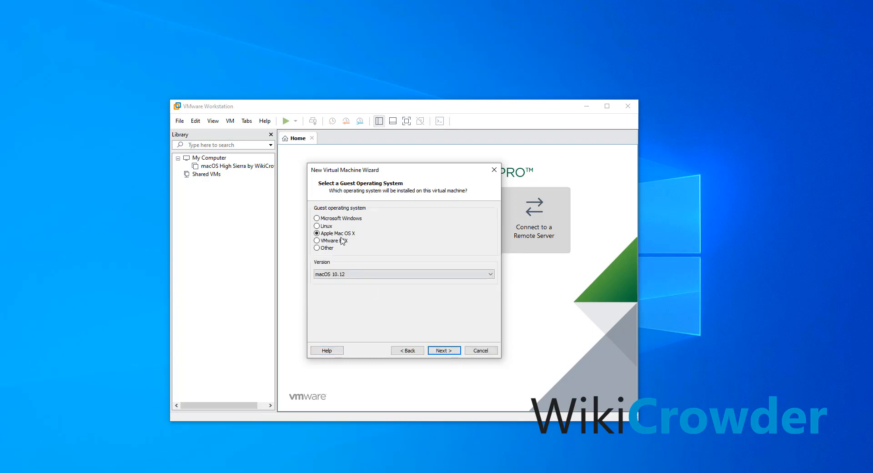
pyautogui.click(354, 273)
pyautogui.click(352, 296)
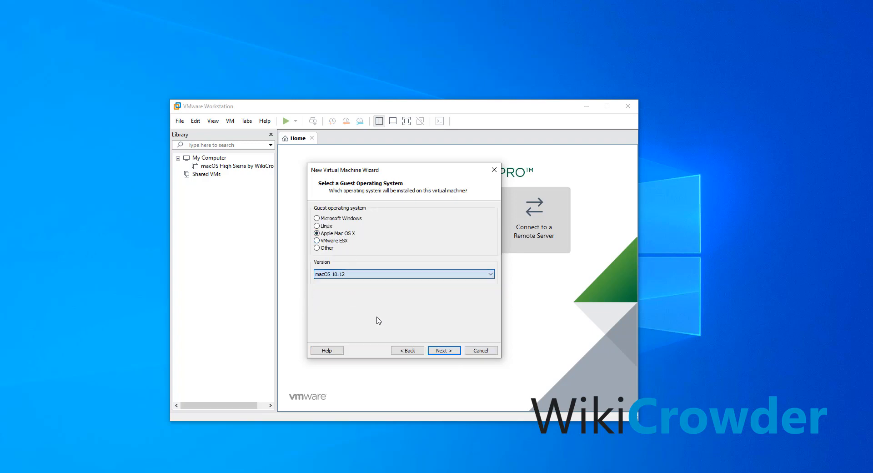
pyautogui.click(443, 351)
# Rename the virtual machine to 'macOS Sierra Final'.
pyautogui.click(368, 221)
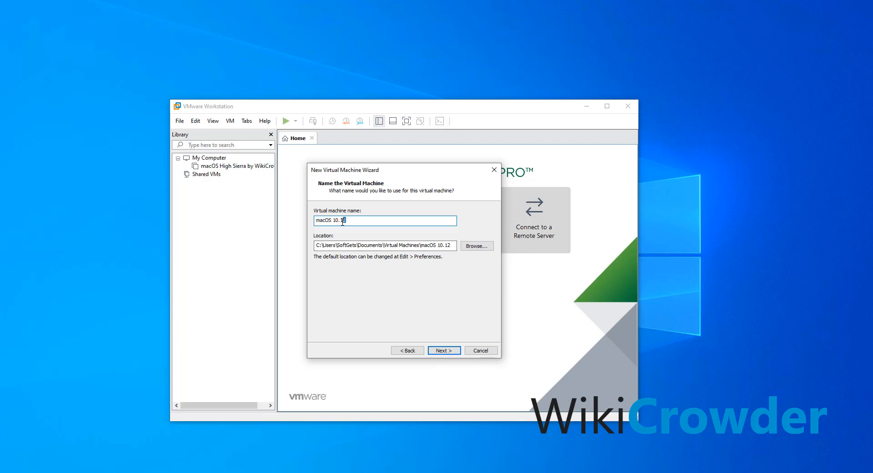
pyautogui.moveTo(343, 222); pyautogui.dragTo(336, 221)
pyautogui.write('Sierra Final')
# Store the virtual machine in a new folder D:\macOS Sierra Final.
pyautogui.click(476, 246)
pyautogui.scroll(-2, 453, 278)
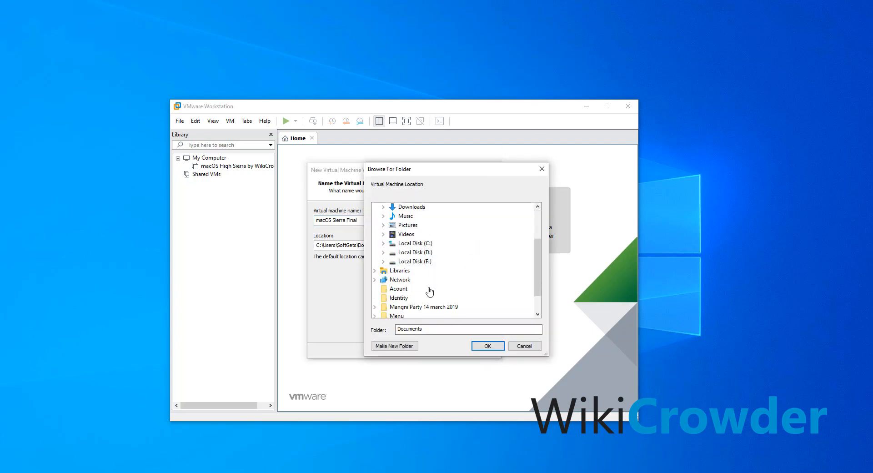
pyautogui.click(416, 261)
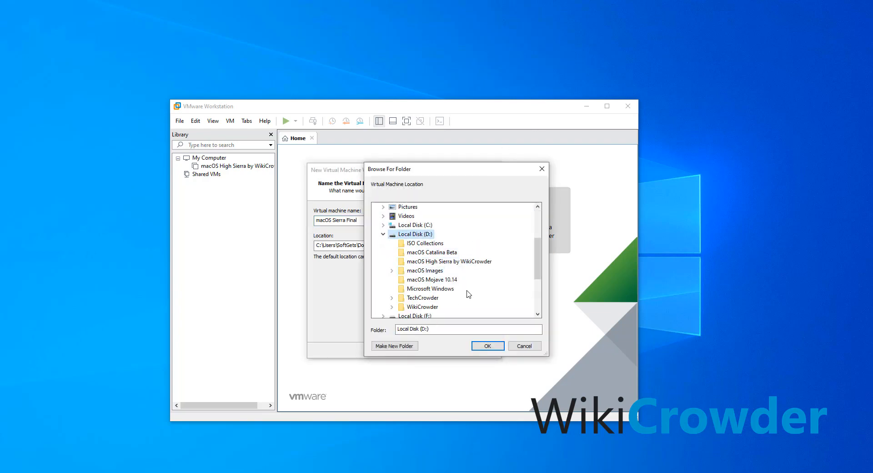
pyautogui.click(403, 346)
pyautogui.write('m')
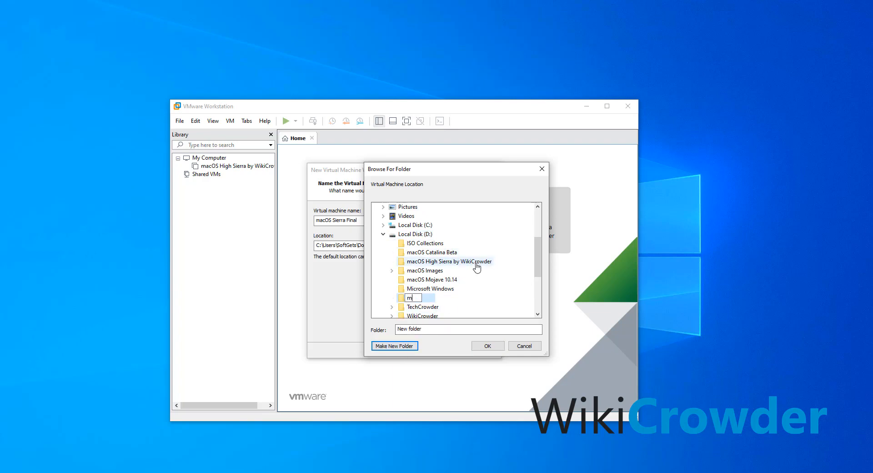
pyautogui.write('acOS Sierra Final')
pyautogui.press('Return')
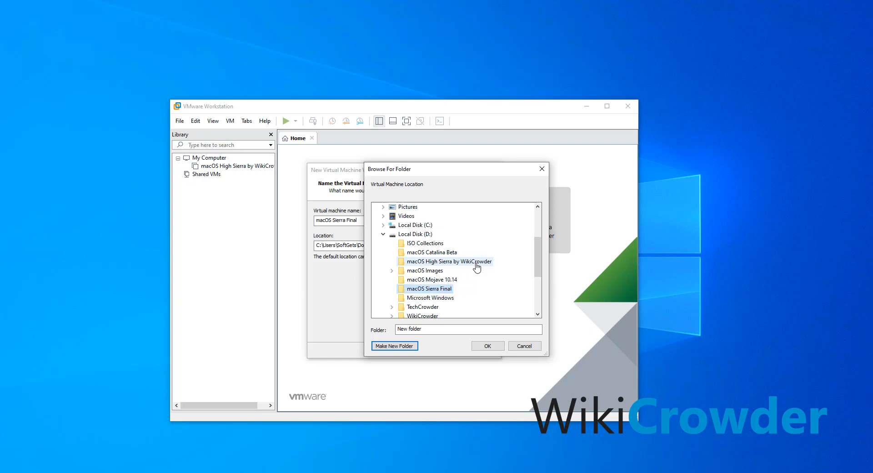
pyautogui.click(487, 346)
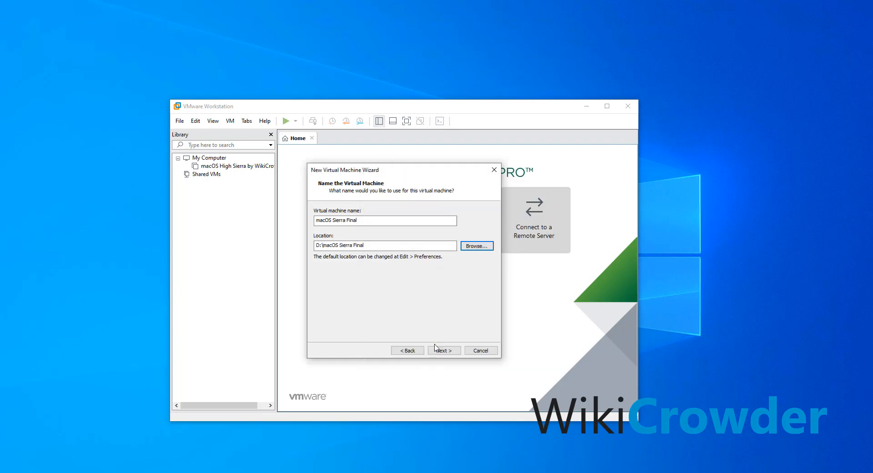
# Keep the 40 GB maximum disk size and finish creating the virtual machine.
pyautogui.click(440, 350)
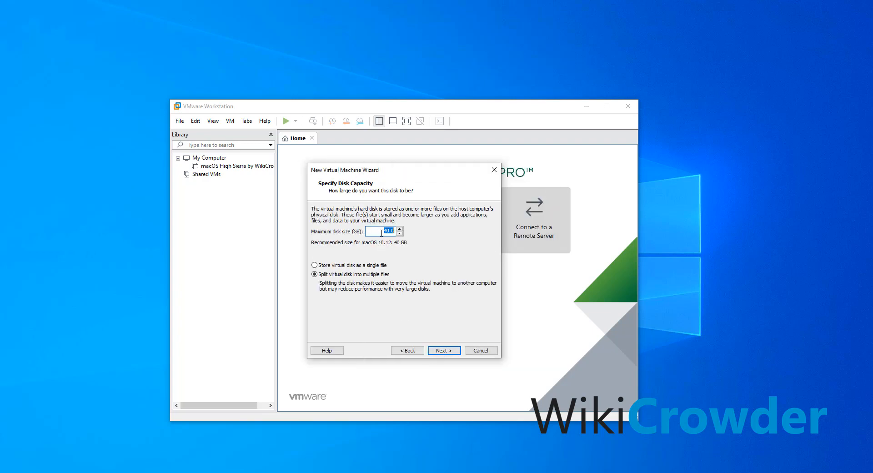
pyautogui.click(380, 231)
pyautogui.click(444, 352)
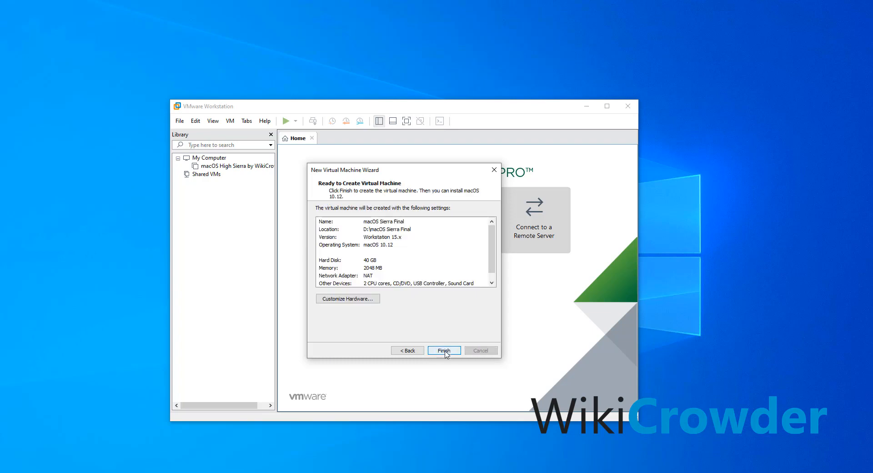
pyautogui.click(443, 352)
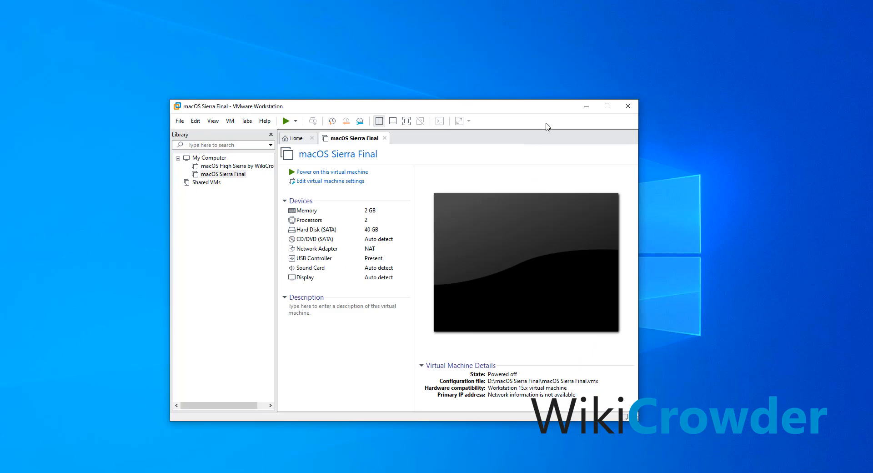
# Extract the macOS Sierra Final VMware by TechCrowder.rar archive into its current folder.
pyautogui.click(587, 106)
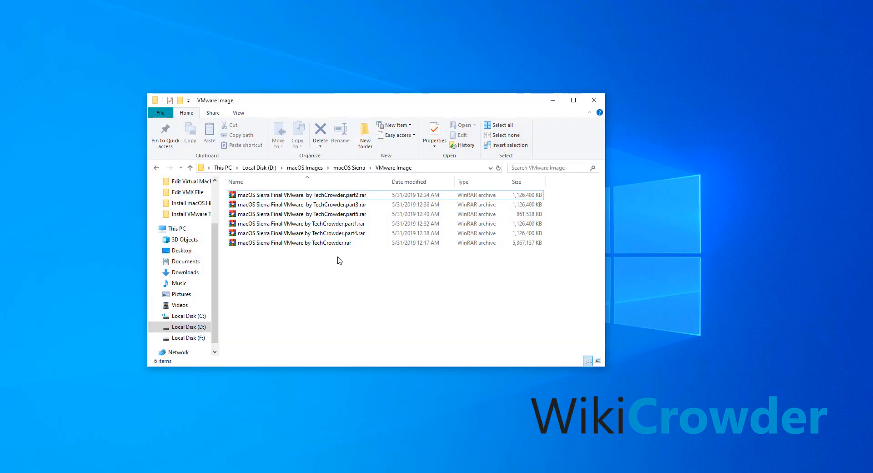
pyautogui.click(309, 244)
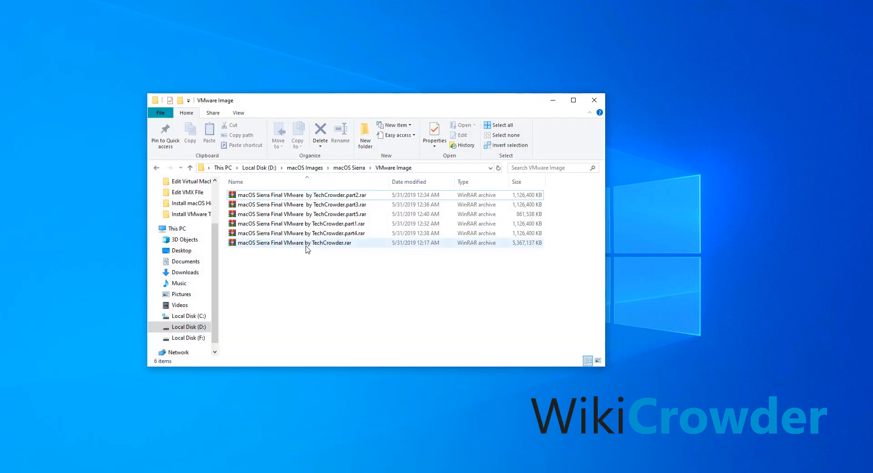
pyautogui.rightClick(296, 244)
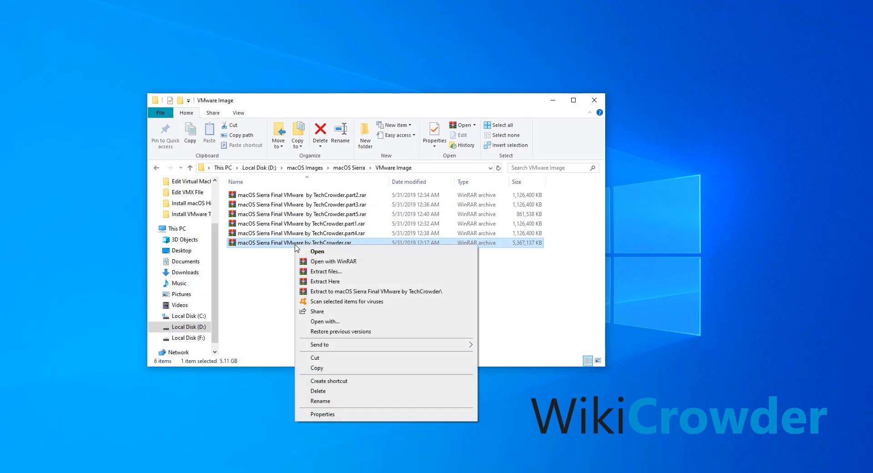
pyautogui.click(332, 283)
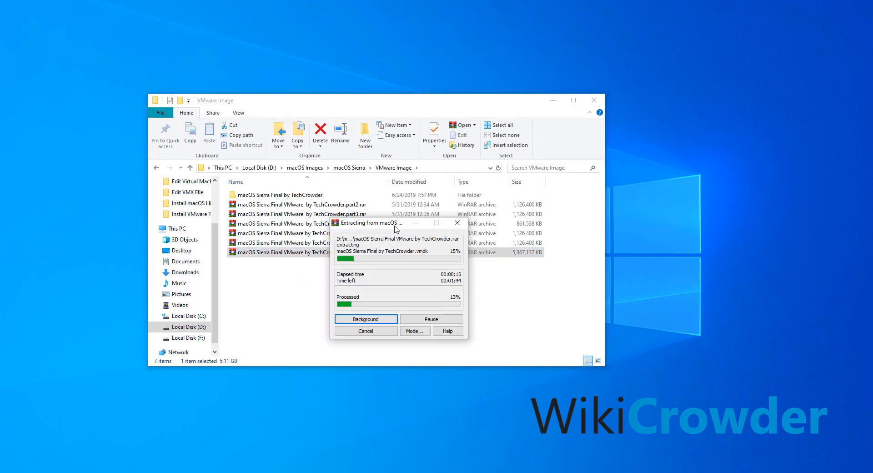
pyautogui.click(634, 167)
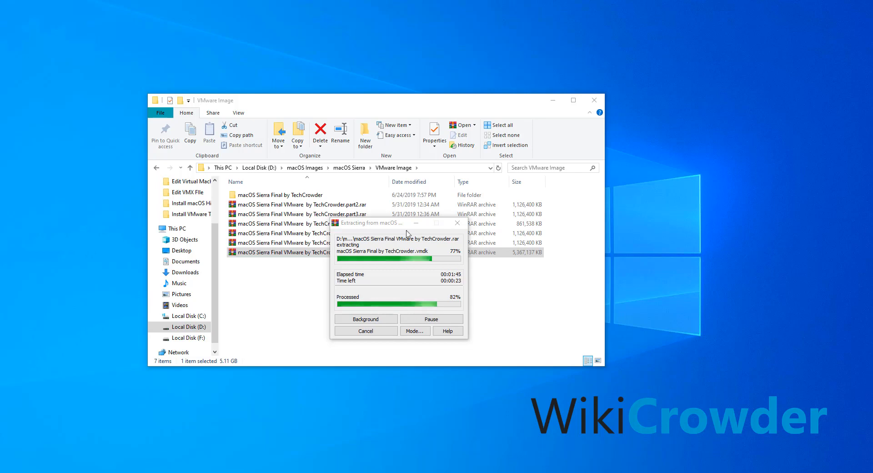
pyautogui.click(394, 224)
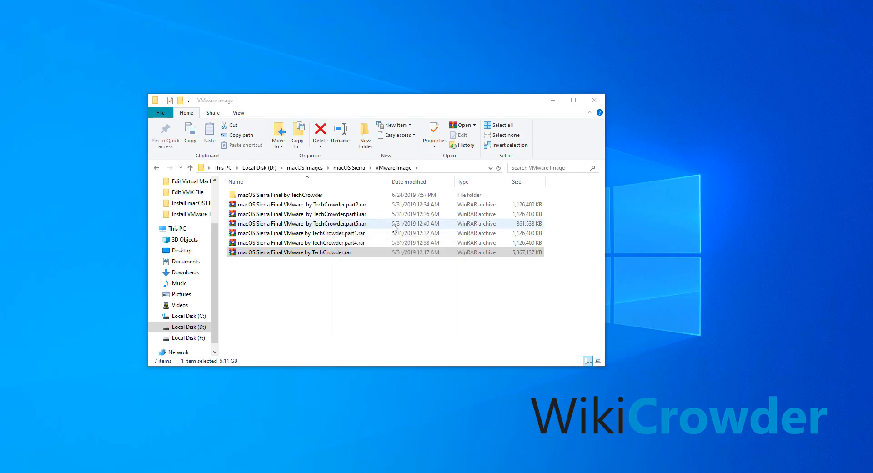
# Open the extracted macOS Sierra Final folder to check the .vmdk disk, then minimize Explorer.
pyautogui.doubleClick(250, 195)
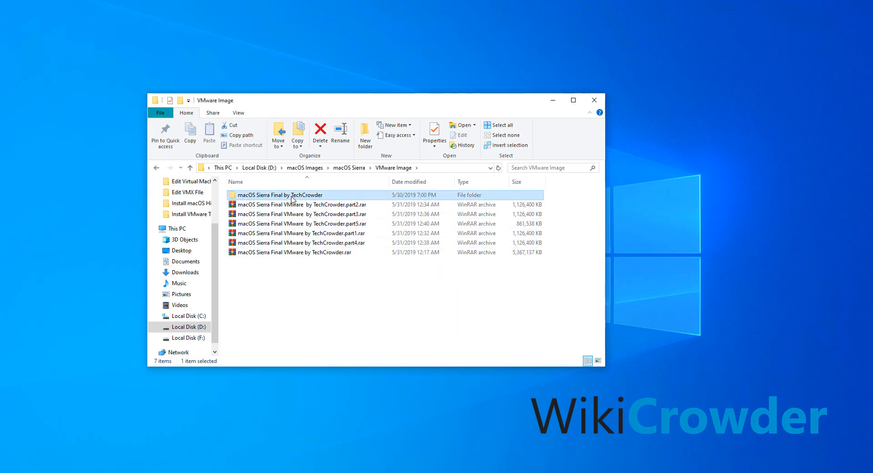
pyautogui.click(313, 196)
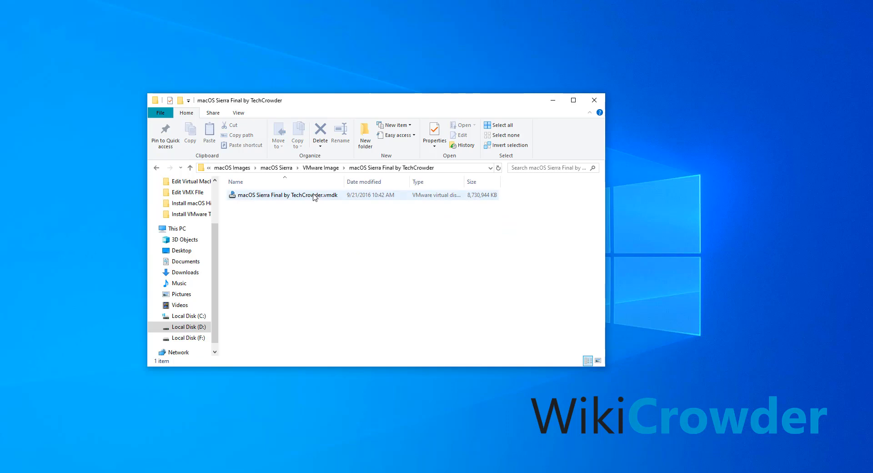
pyautogui.click(319, 253)
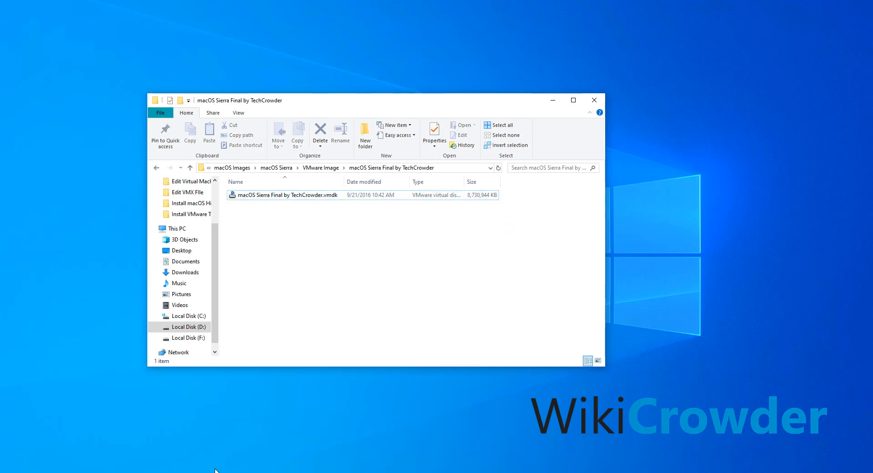
pyautogui.click(552, 100)
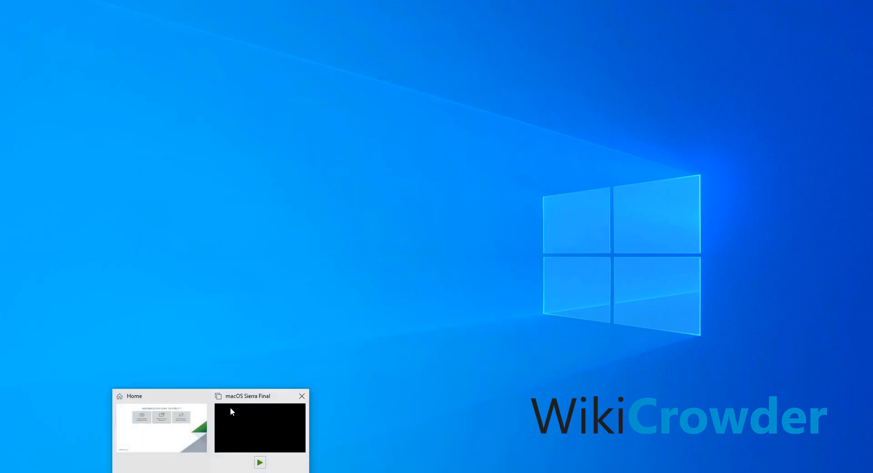
# In the VM settings, set memory to 4 GB (4096 MB) and 2 cores per processor.
pyautogui.click(230, 407)
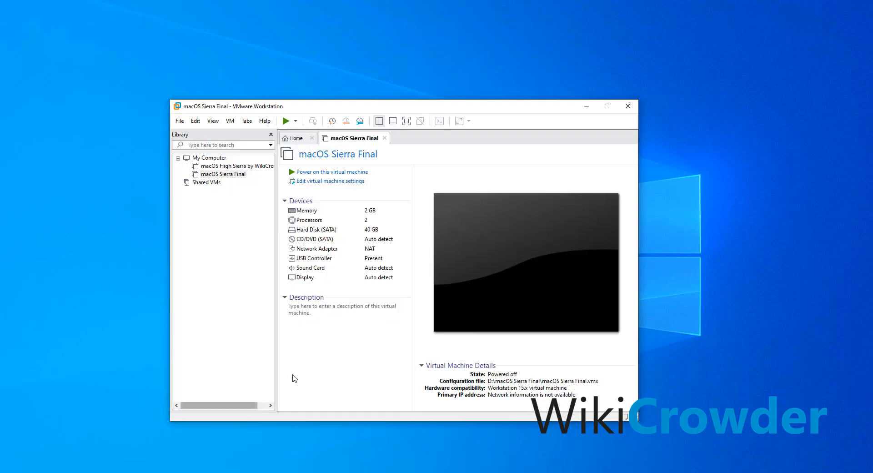
pyautogui.click(324, 182)
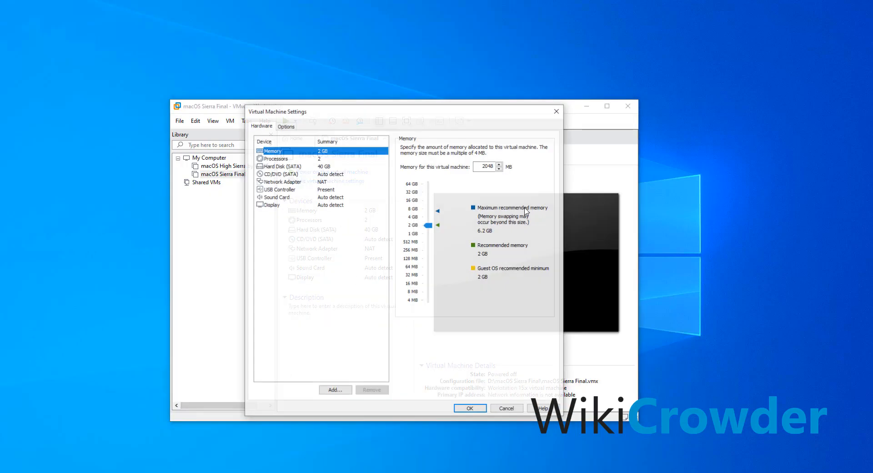
pyautogui.moveTo(465, 111); pyautogui.dragTo(473, 109)
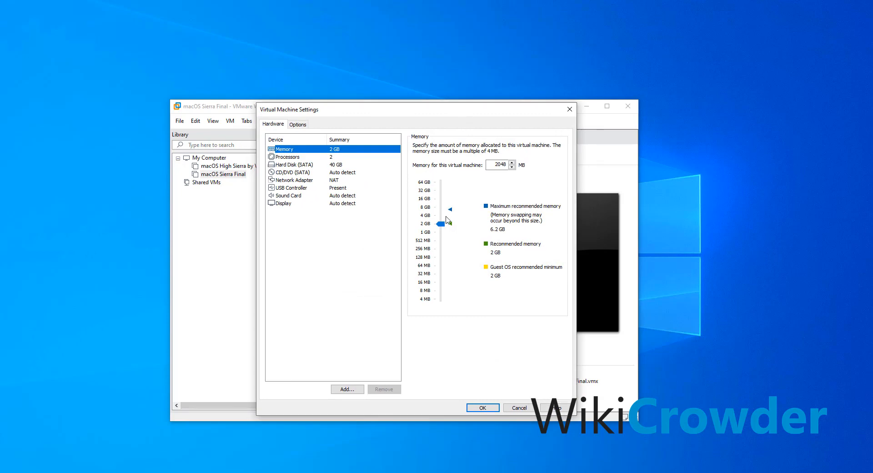
pyautogui.click(440, 217)
pyautogui.click(286, 150)
pyautogui.click(290, 157)
pyautogui.click(503, 158)
pyautogui.click(491, 173)
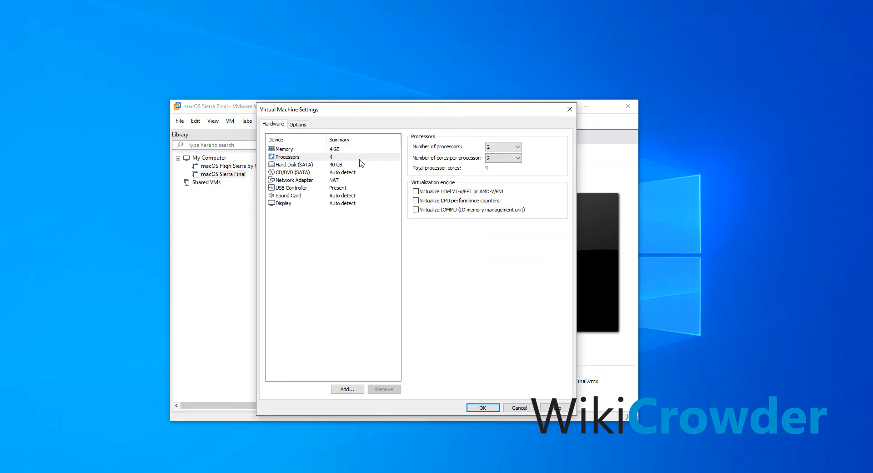
# Remove the original hard disk and add a SATA hard disk using an existing virtual disk.
pyautogui.click(341, 164)
pyautogui.click(384, 389)
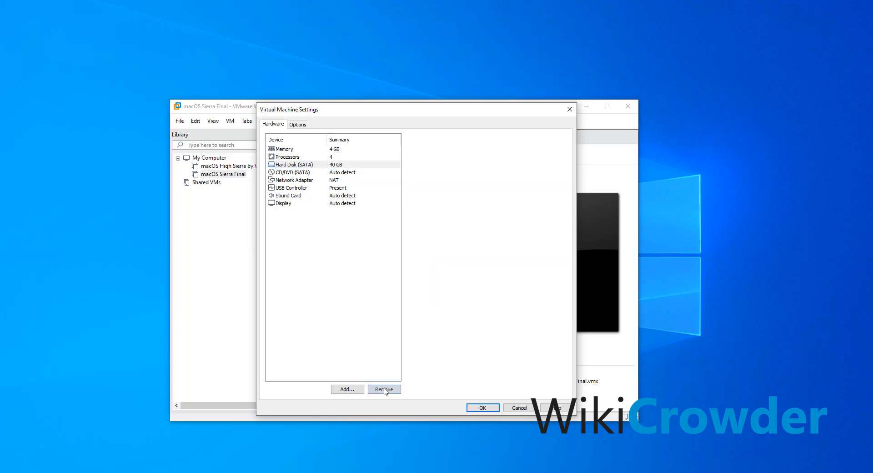
pyautogui.click(346, 390)
pyautogui.click(456, 353)
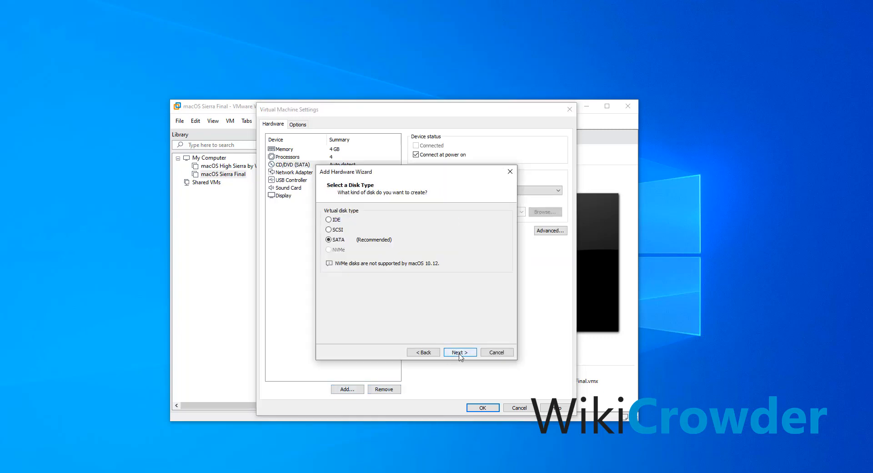
pyautogui.click(458, 353)
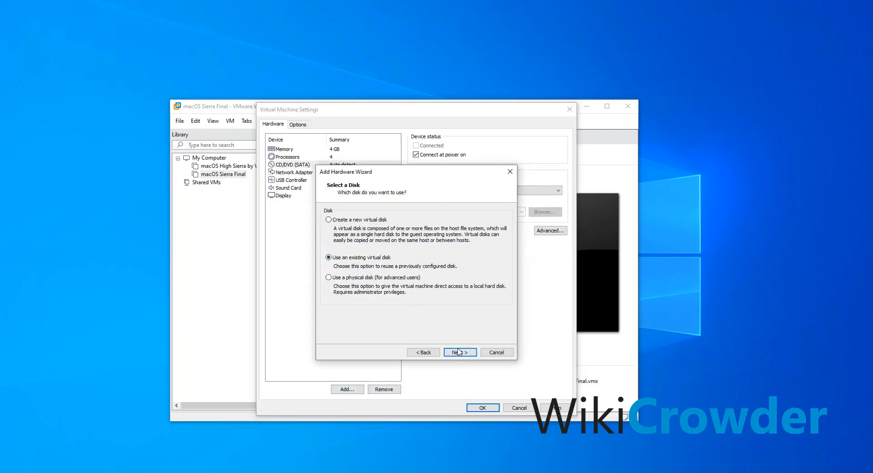
pyautogui.click(460, 353)
# Select the extracted macOS Sierra .vmdk on drive D: and keep its existing format.
pyautogui.click(495, 222)
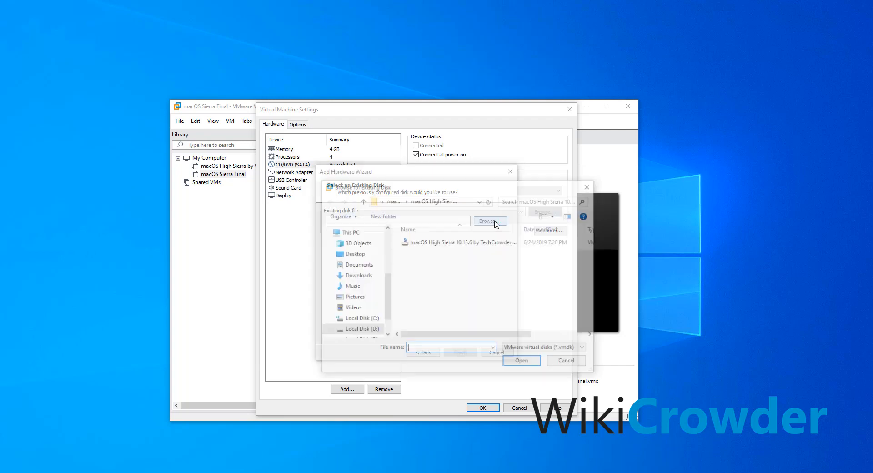
pyautogui.click(362, 330)
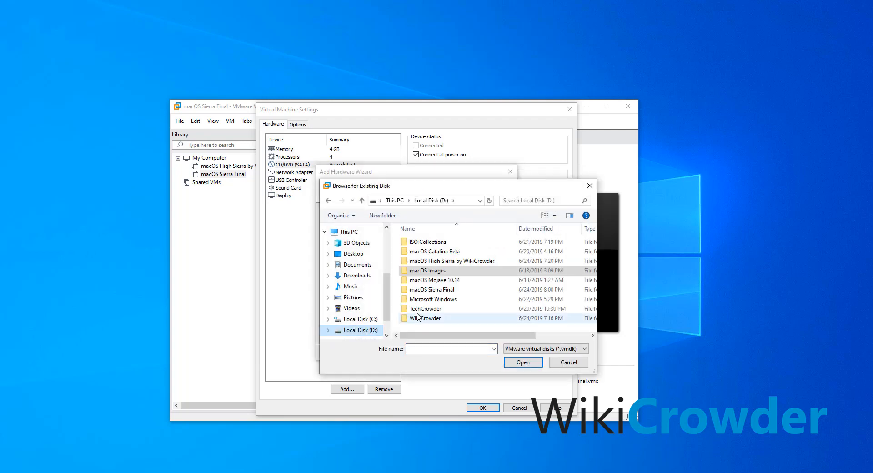
pyautogui.doubleClick(443, 272)
pyautogui.doubleClick(442, 271)
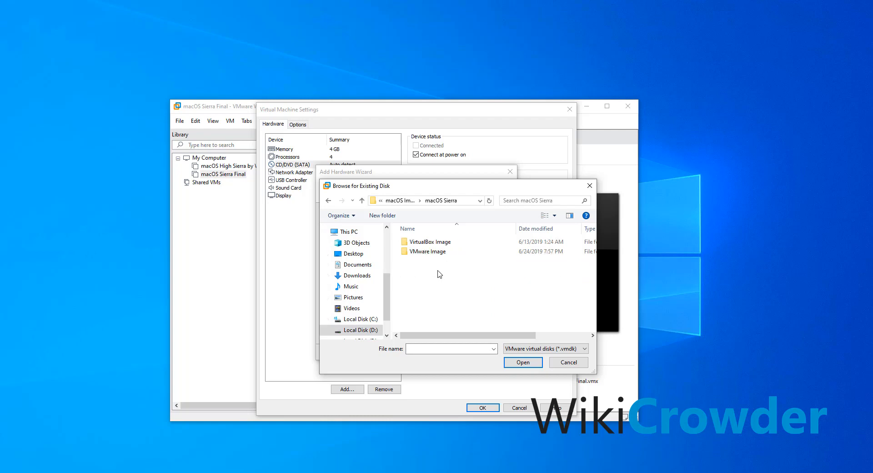
pyautogui.doubleClick(441, 251)
pyautogui.doubleClick(441, 242)
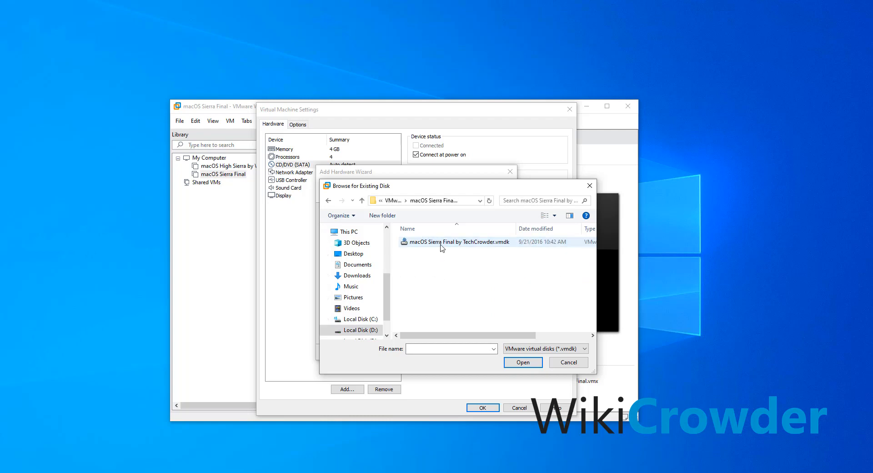
pyautogui.click(441, 242)
pyautogui.click(523, 362)
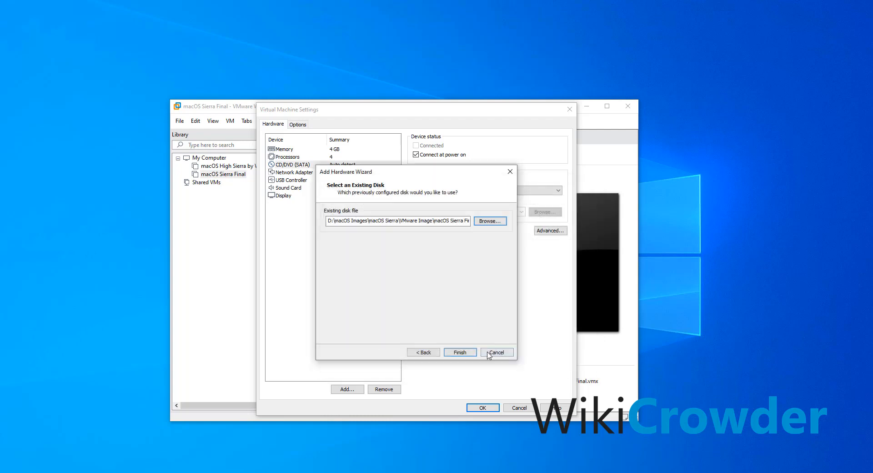
pyautogui.click(460, 353)
pyautogui.click(402, 291)
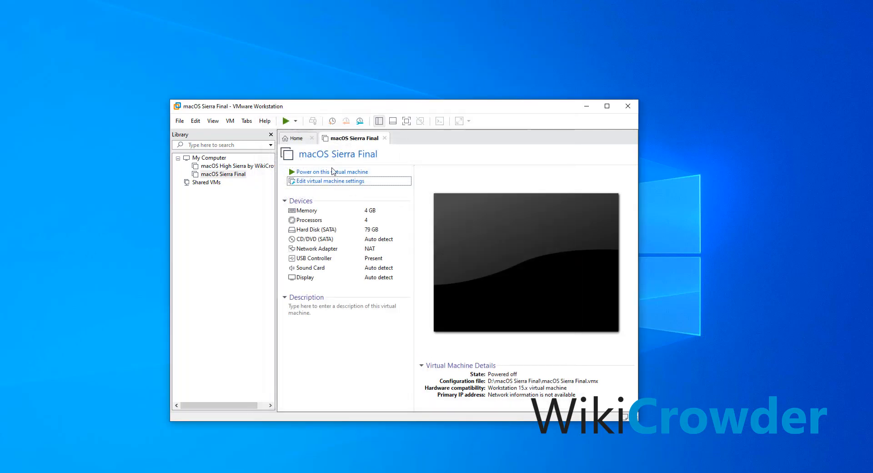
# Power on macOS Sierra Final and answer No to the sata0:1 connection prompt.
pyautogui.click(420, 184)
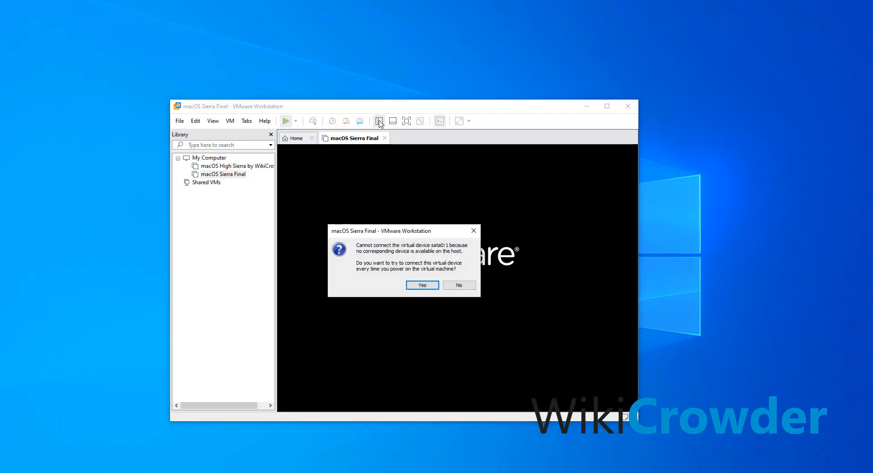
pyautogui.click(459, 285)
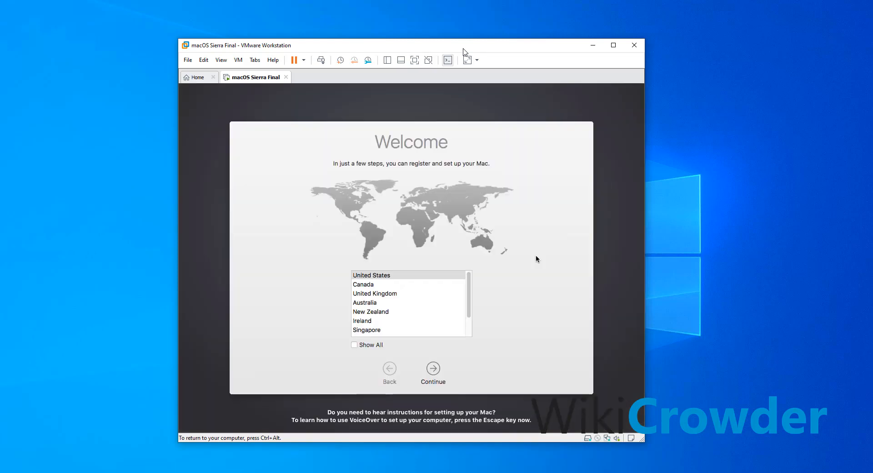
# Choose United States with U.S. keyboard, skip information transfer, and leave Location Services off.
pyautogui.click(389, 283)
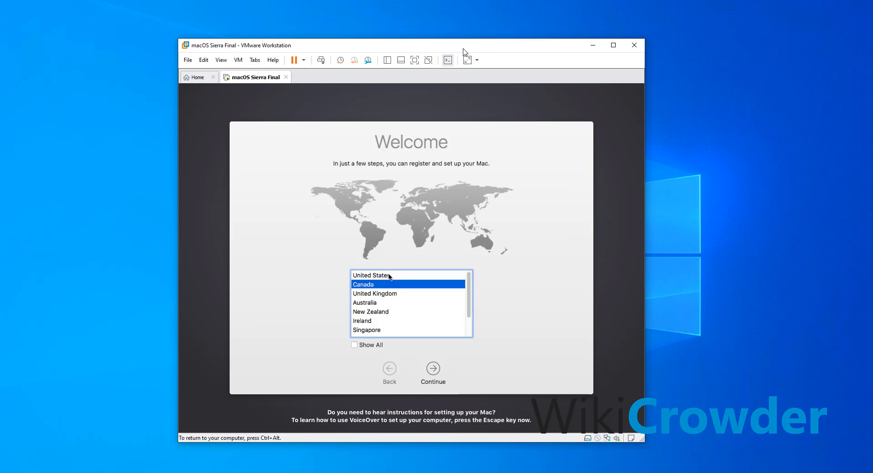
pyautogui.click(389, 277)
pyautogui.click(431, 365)
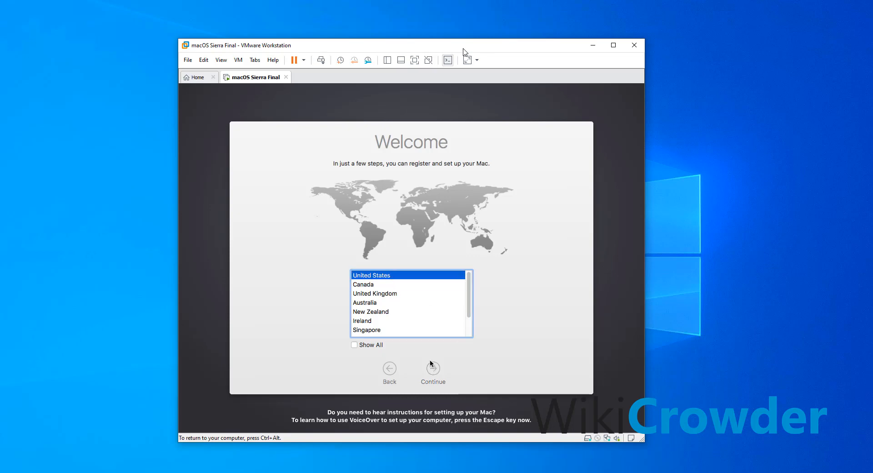
pyautogui.click(432, 372)
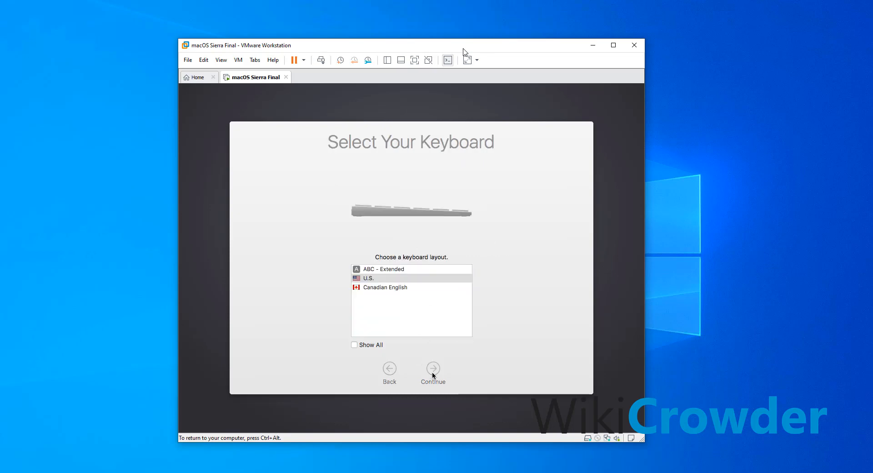
pyautogui.click(435, 369)
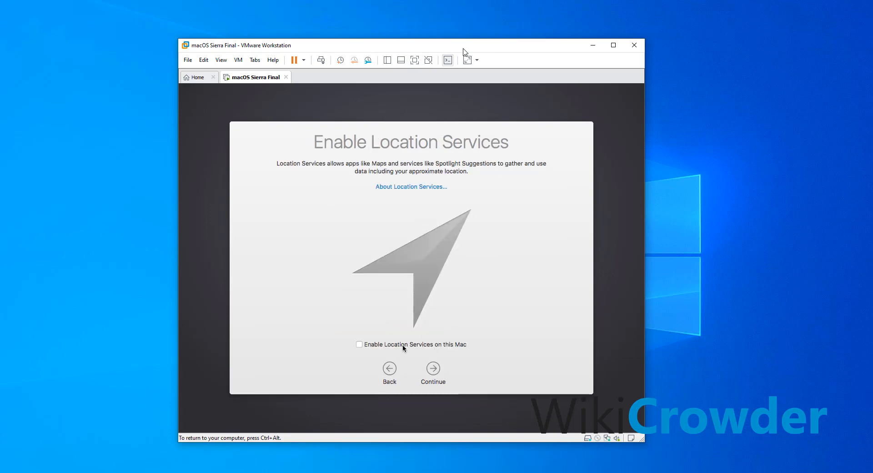
pyautogui.click(433, 369)
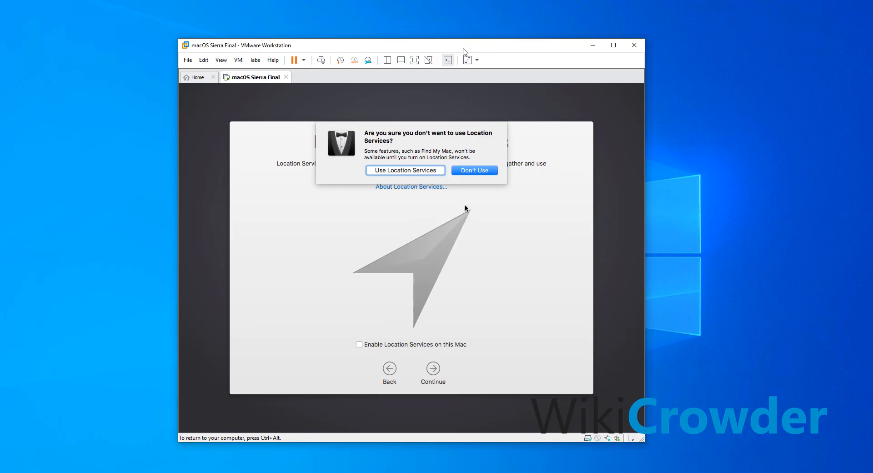
pyautogui.click(475, 170)
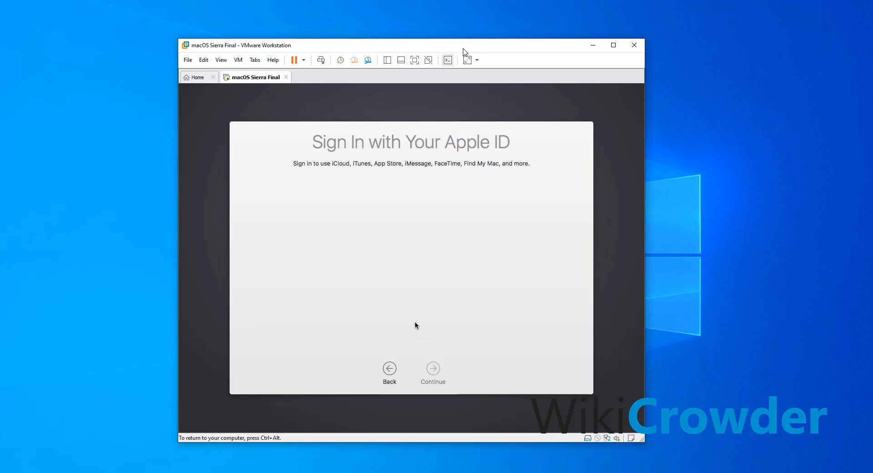
# Choose Don't sign in for the Apple ID and confirm skipping it.
pyautogui.click(345, 308)
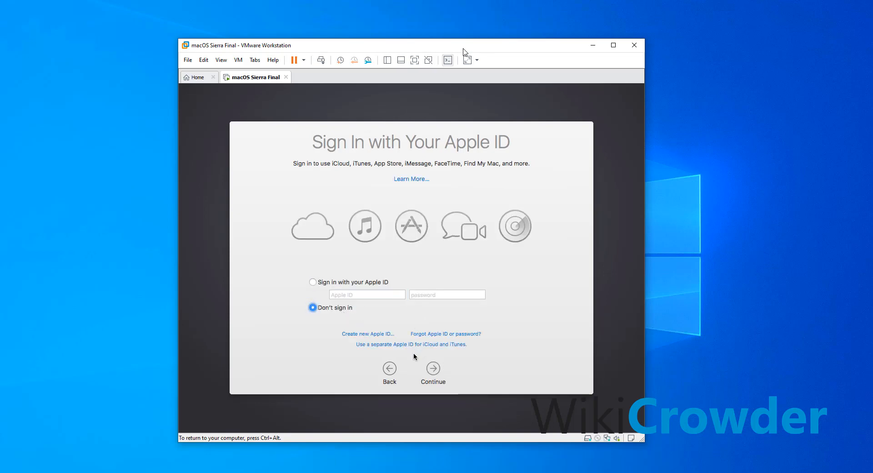
pyautogui.click(433, 369)
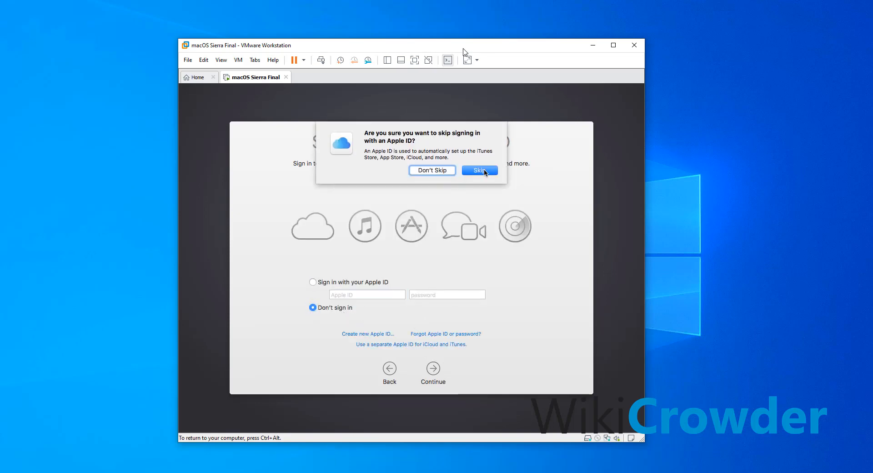
pyautogui.click(484, 171)
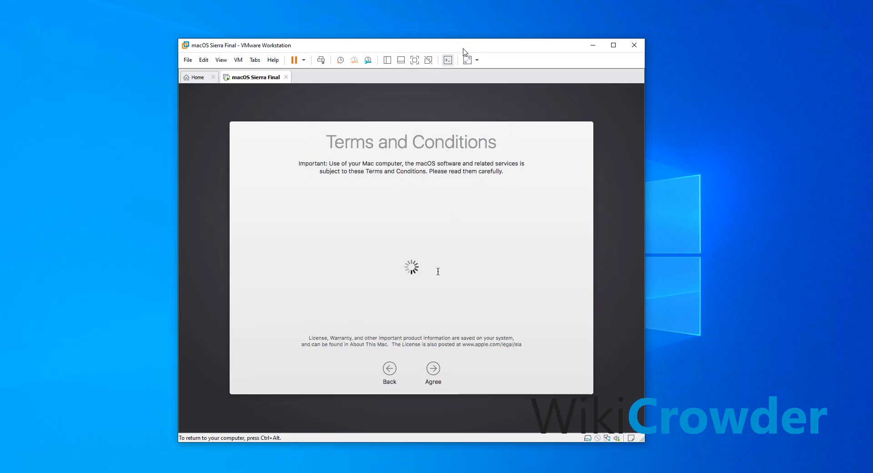
# Agree to the macOS Sierra Terms and Conditions and confirm in the license sheet.
pyautogui.click(434, 369)
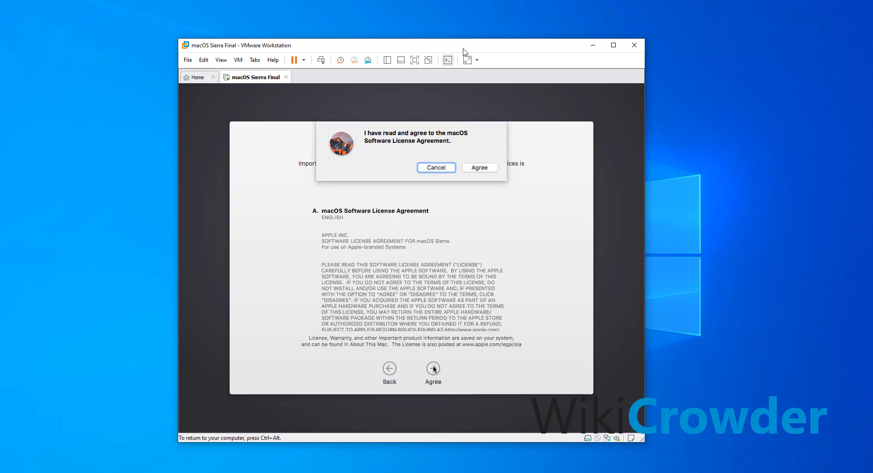
pyautogui.click(479, 168)
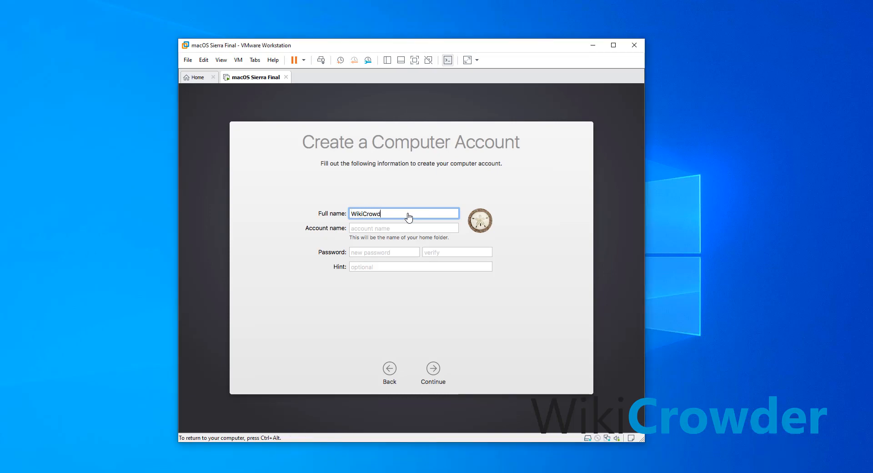
# Keep the suggested account name, enter and verify the password, add a hint, and continue.
pyautogui.press('Tab')
pyautogui.press('Tab')
pyautogui.write('*****')
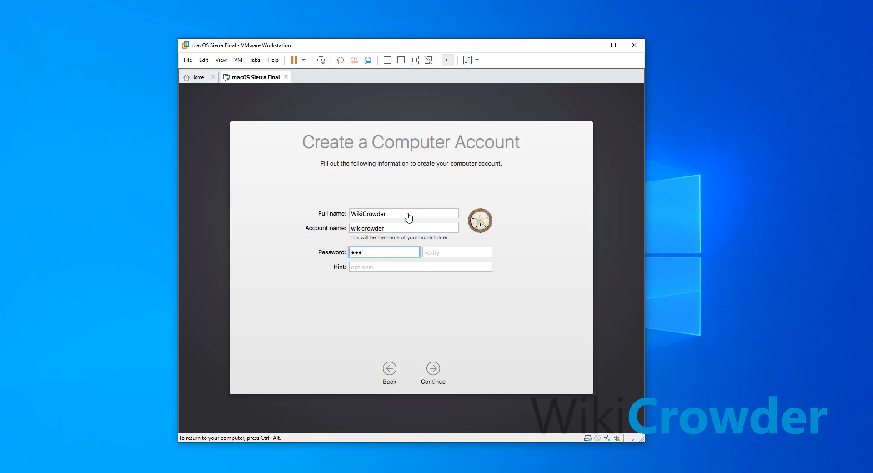
pyautogui.press('Tab')
pyautogui.write('***')
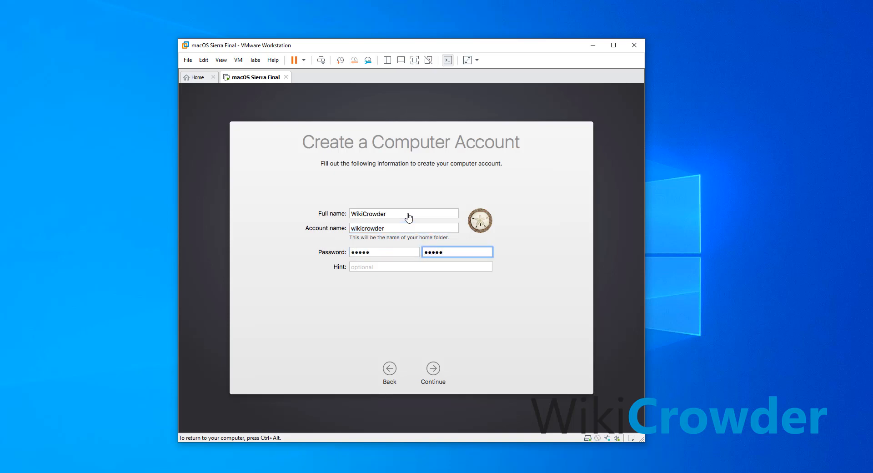
pyautogui.press('Tab')
pyautogui.write('12')
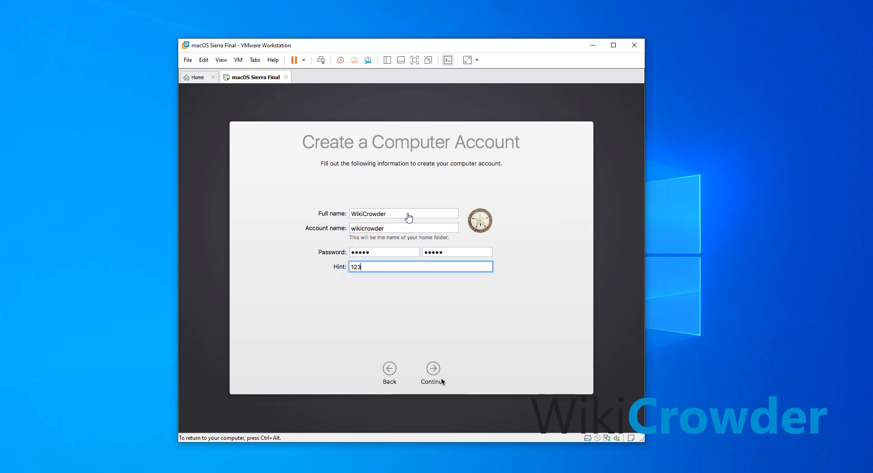
pyautogui.click(441, 381)
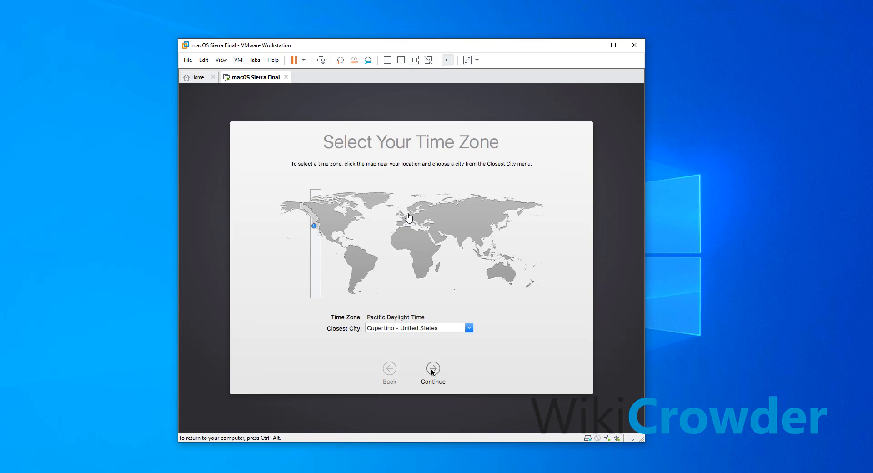
# Accept the suggested time zone and continue past Diagnostics & Usage.
pyautogui.click(434, 369)
pyautogui.click(433, 370)
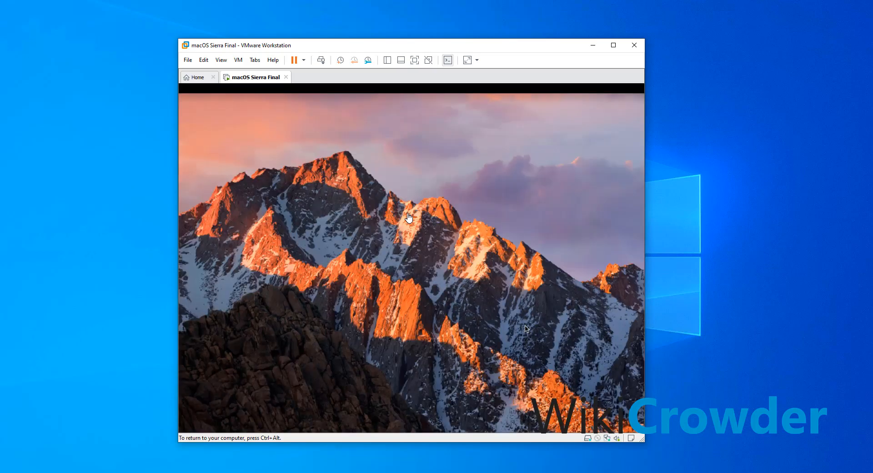
pyautogui.click(192, 88)
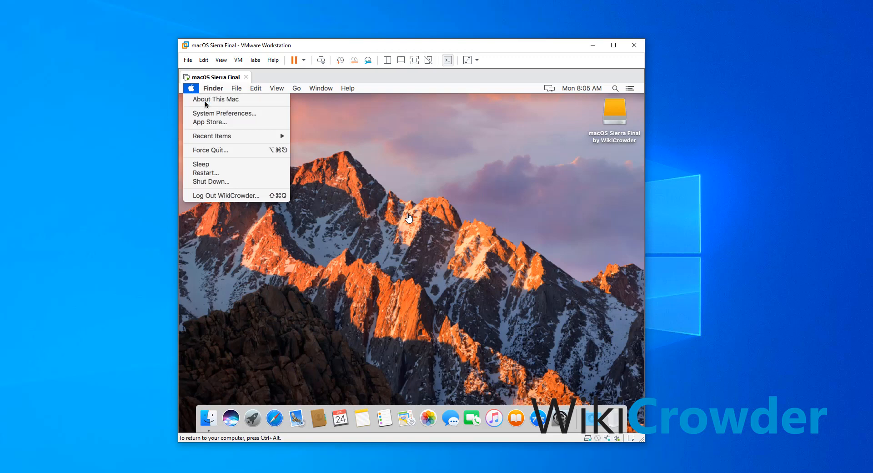
pyautogui.click(201, 98)
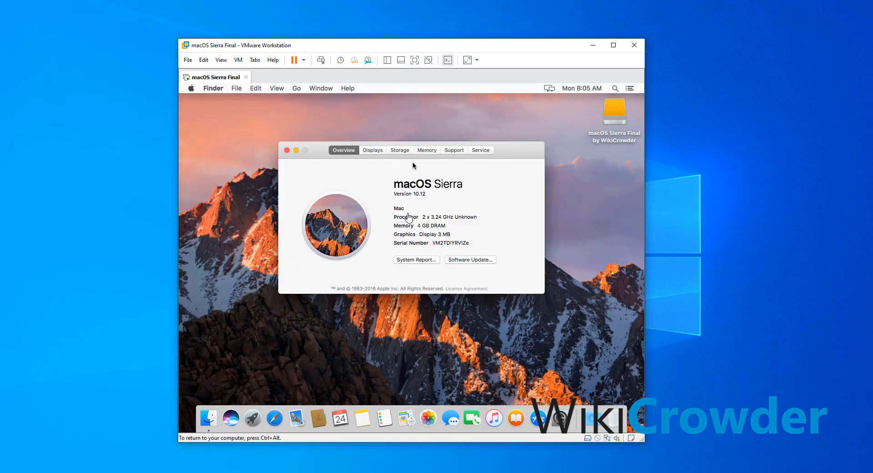
pyautogui.moveTo(511, 152); pyautogui.dragTo(512, 157)
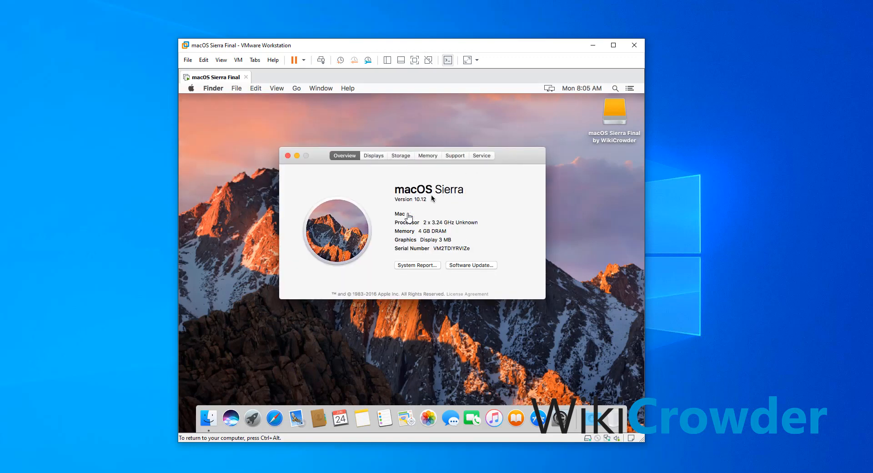
pyautogui.tripleClick(424, 200)
pyautogui.click(288, 156)
pyautogui.hotkey('ctrl', 'alt')
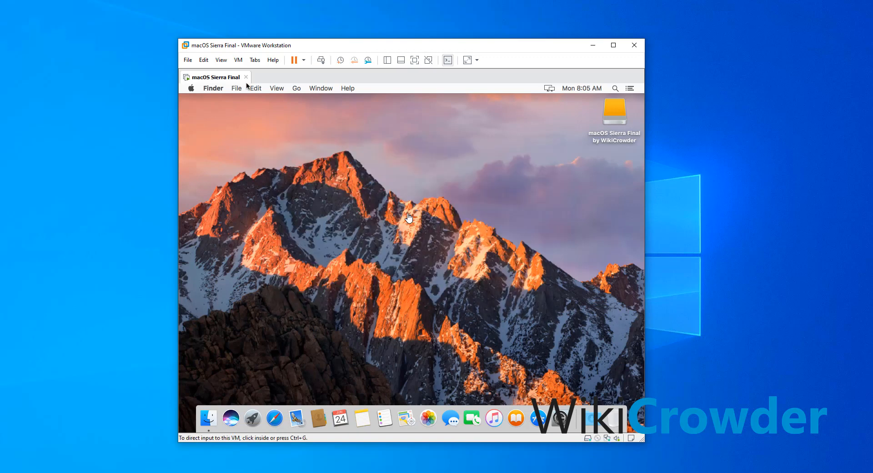
# Mount the VMware Tools disc via VM > Install VMware Tools and run Install VMware Tools.
pyautogui.click(239, 60)
pyautogui.click(272, 162)
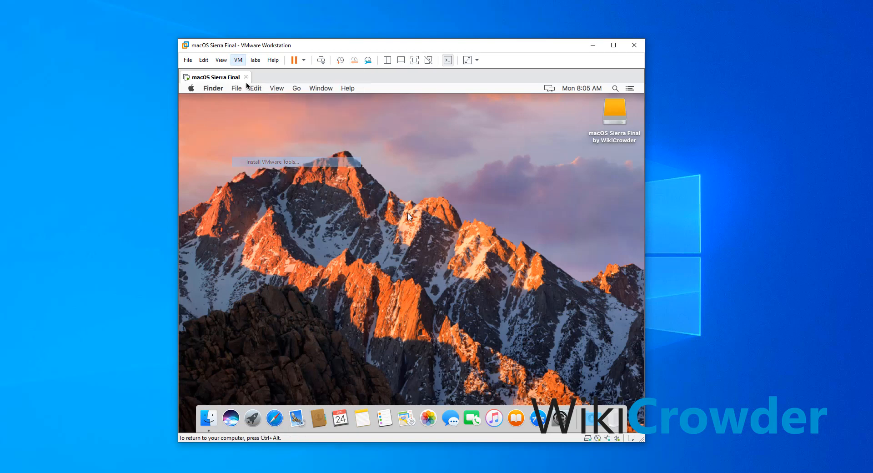
pyautogui.hotkey('ctrl', 'alt')
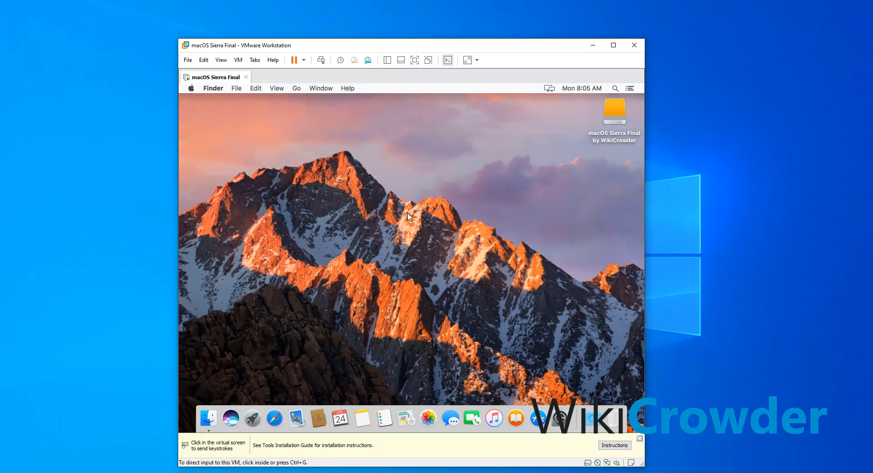
pyautogui.click(640, 439)
pyautogui.click(371, 219)
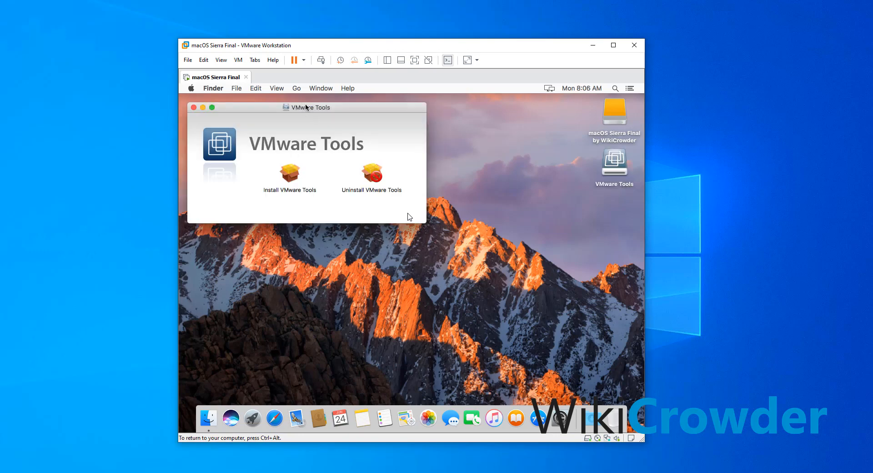
pyautogui.moveTo(307, 108); pyautogui.dragTo(343, 124)
pyautogui.click(326, 193)
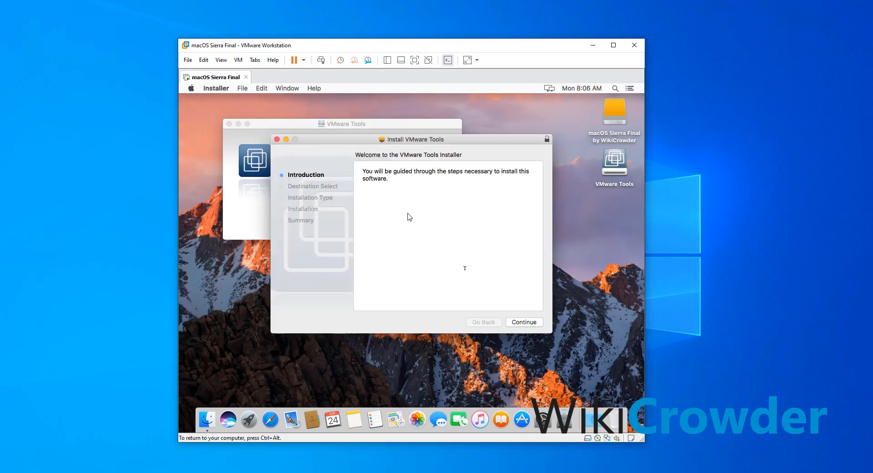
# Proceed through the VMware Tools installer with a standard install, accepting the required restart.
pyautogui.click(526, 323)
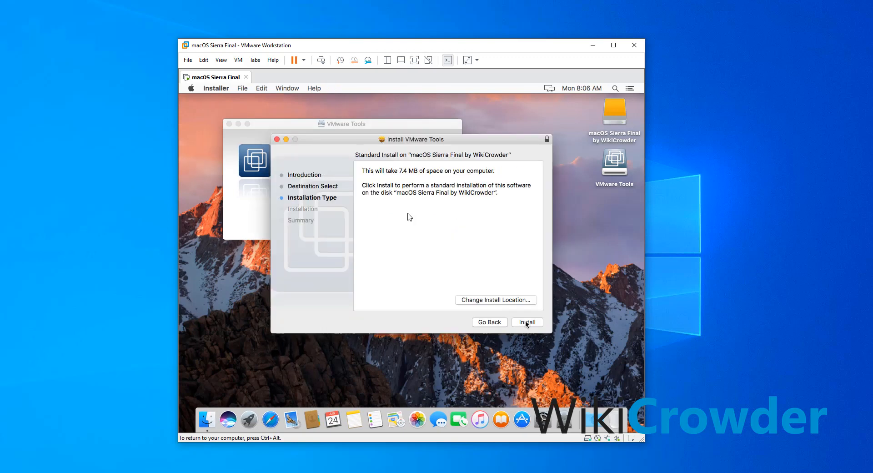
pyautogui.click(525, 322)
pyautogui.click(471, 191)
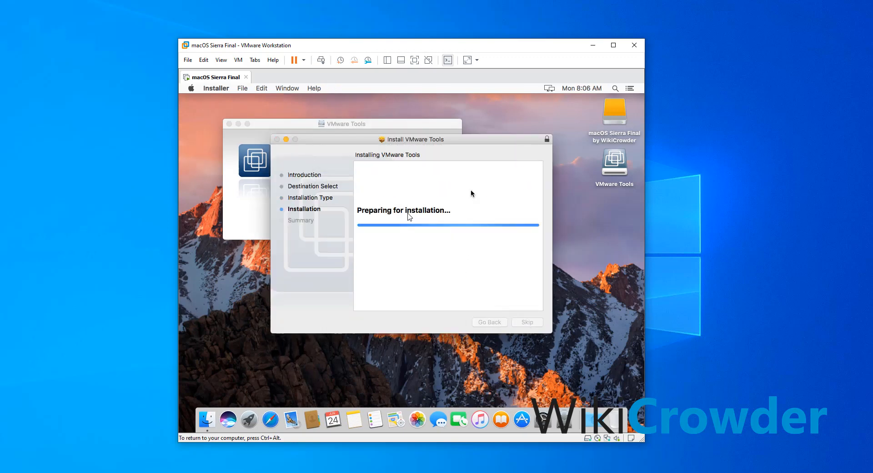
# Authorise the installation with the account password, then restart the Mac when it completes.
pyautogui.write('•••••')
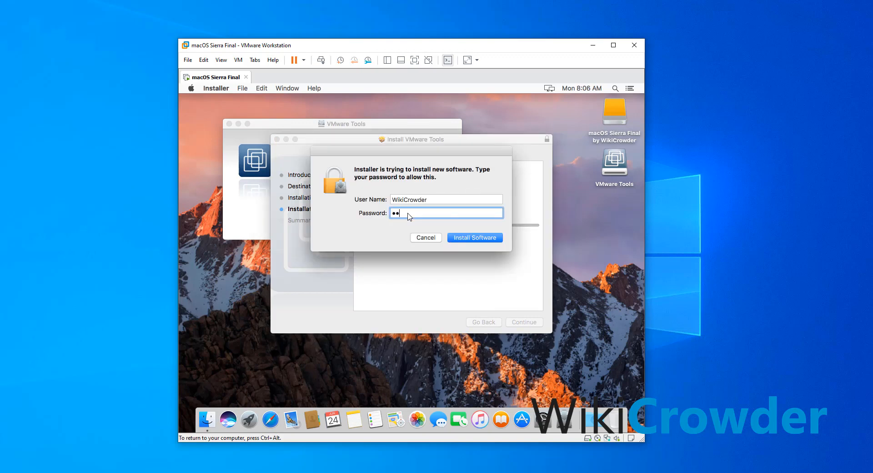
pyautogui.press('Return')
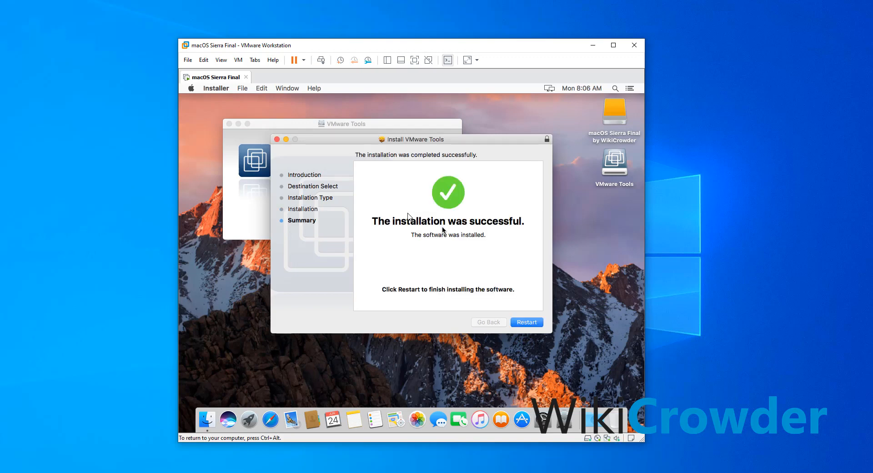
pyautogui.click(527, 322)
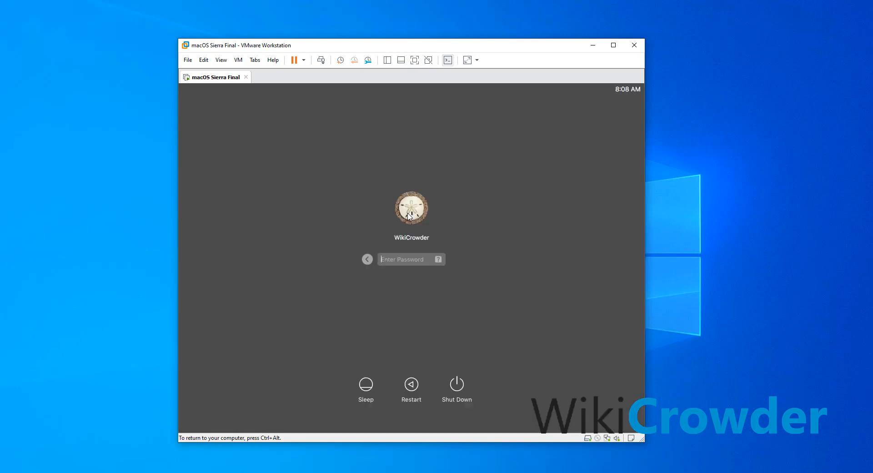
# Log in at the macOS login screen with the account password.
pyautogui.write('•••••')
pyautogui.press('Return')
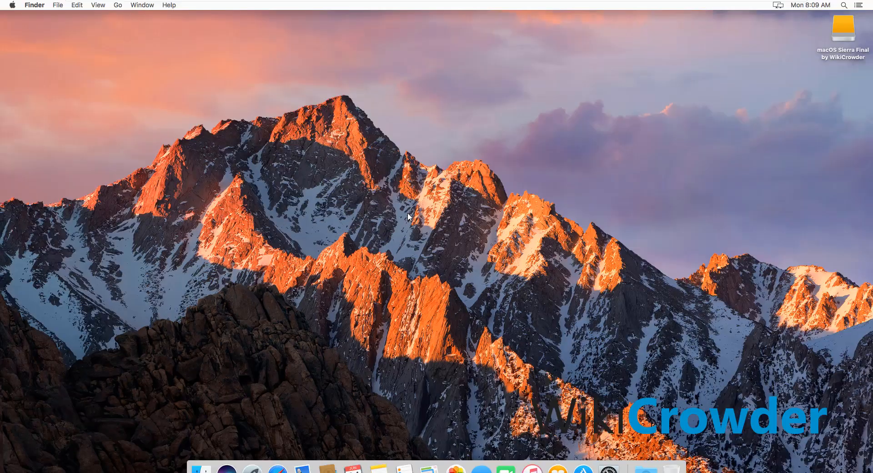
# Open About This Mac to confirm Sierra 10.12, 4 GB memory and 128 MB graphics.
pyautogui.click(12, 5)
pyautogui.click(37, 16)
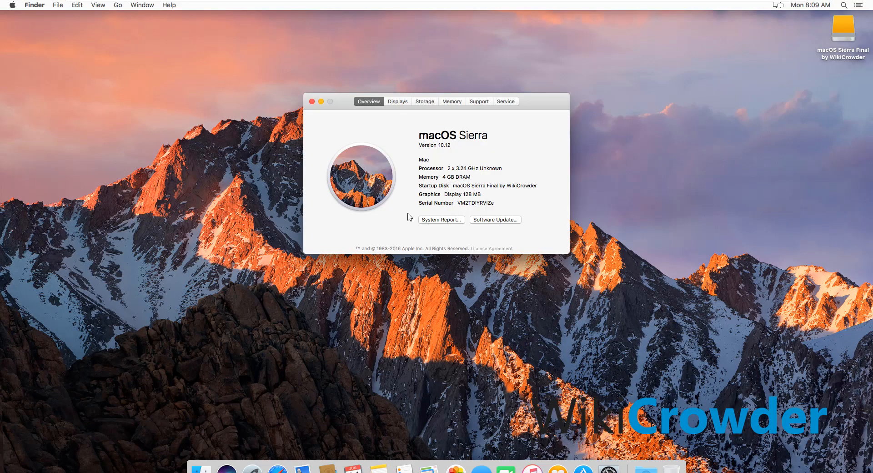
pyautogui.moveTo(344, 101); pyautogui.dragTo(345, 105)
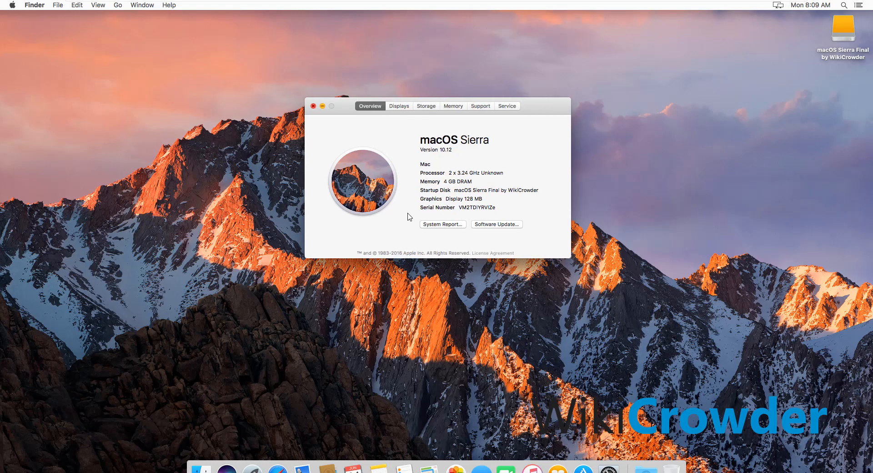